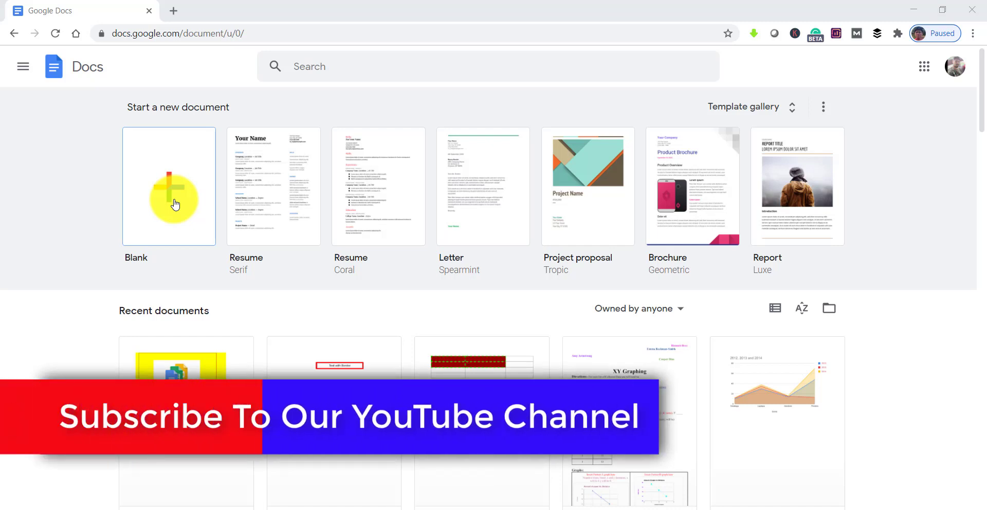
Create a blank untitled document and close the Grammarly welcome popup.
{"action": "left_click", "coordinate": [175, 205]}
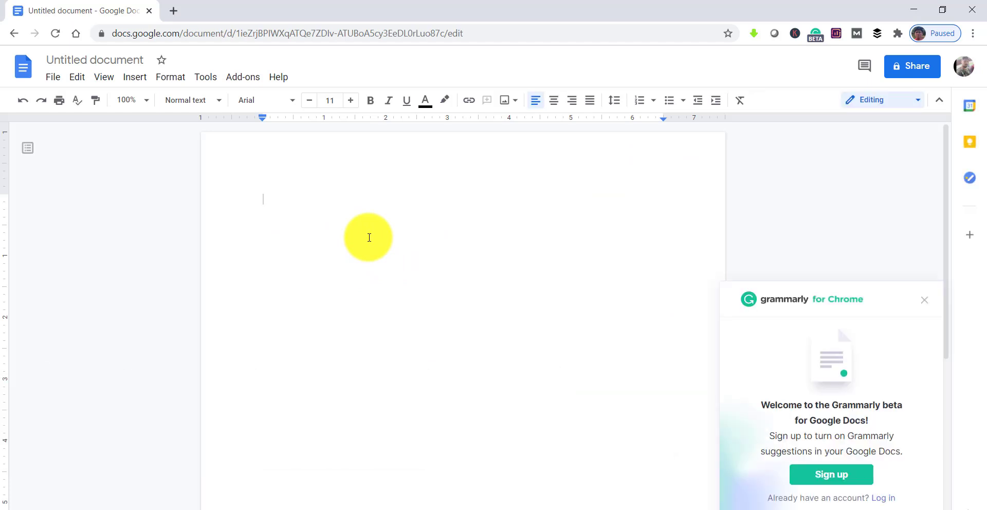
{"action": "left_click", "coordinate": [925, 300]}
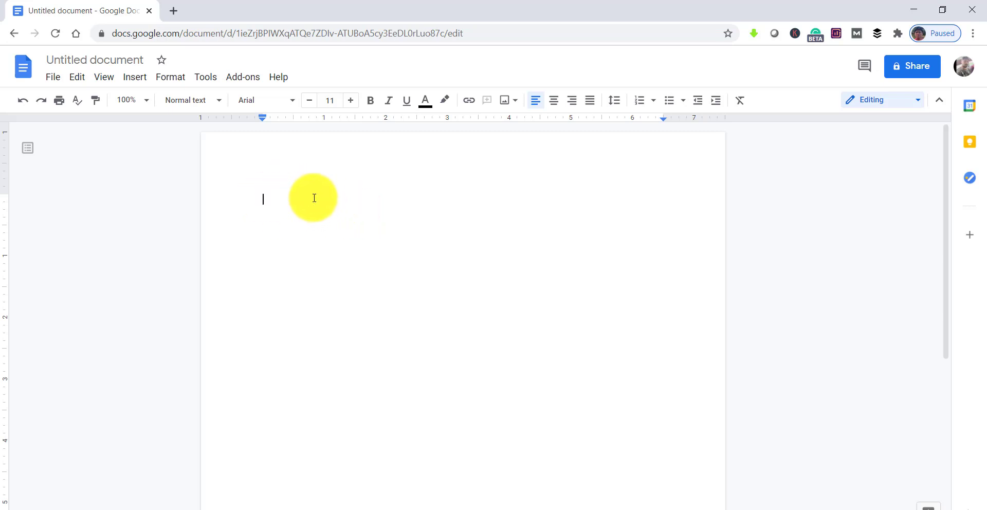
Start a new drawing from the Insert menu's Drawing submenu.
{"action": "left_click", "coordinate": [134, 80]}
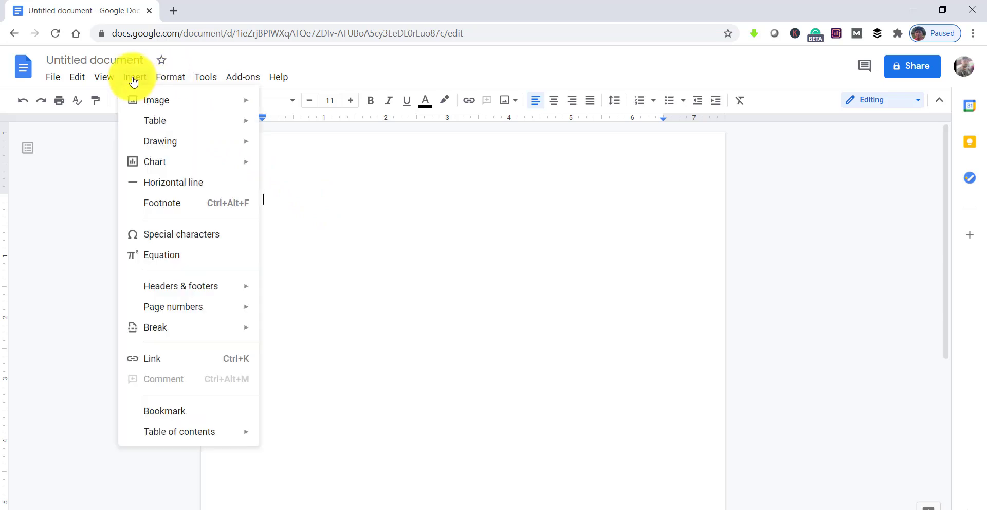
{"action": "mouse_move", "coordinate": [169, 149]}
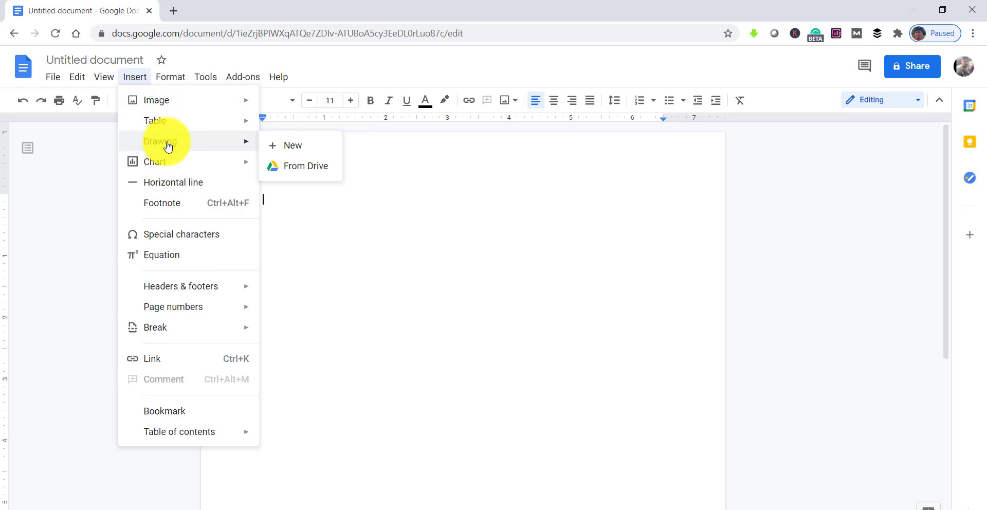
{"action": "left_click", "coordinate": [294, 149]}
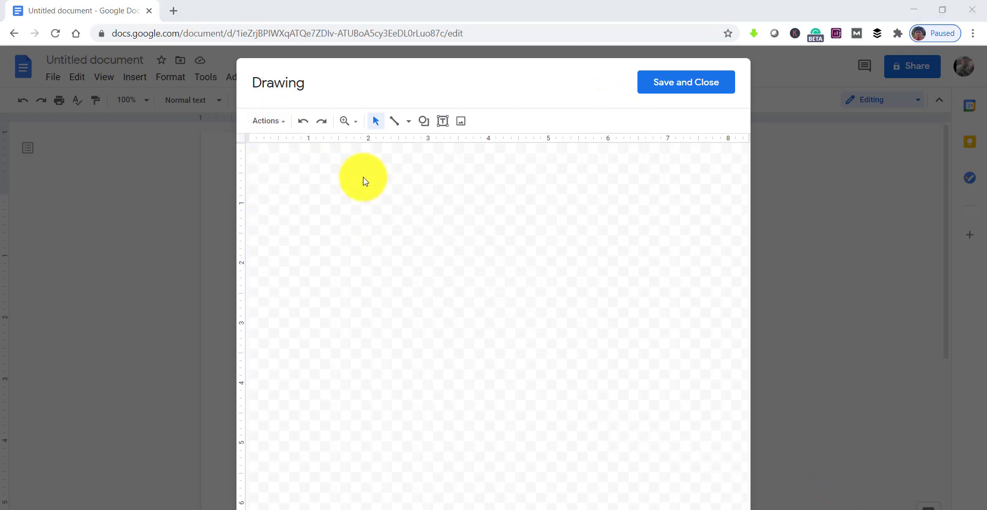
Draw a text box near the canvas's top-left and select it as a shape.
{"action": "left_click", "coordinate": [444, 126]}
{"action": "left_click_drag", "start_coordinate": [308, 189], "coordinate": [530, 247]}
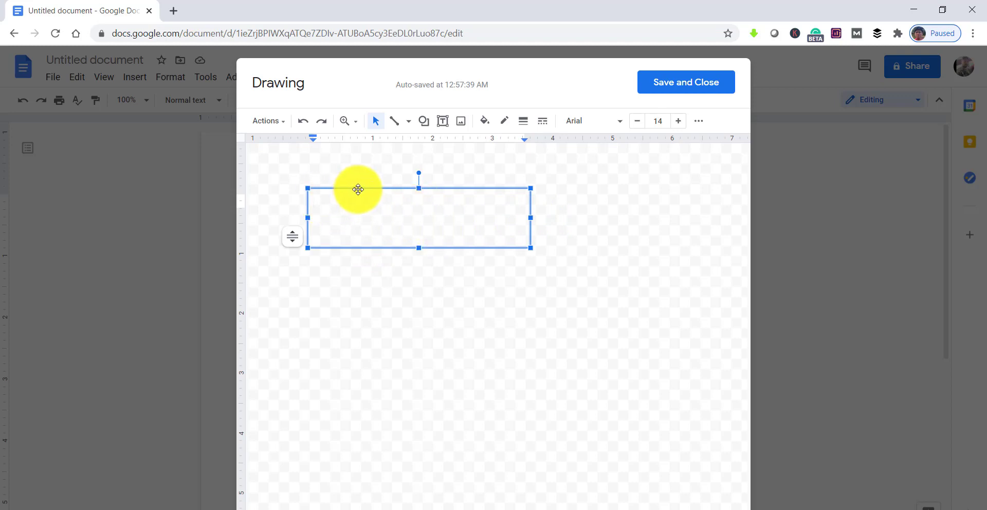
{"action": "left_click", "coordinate": [358, 190]}
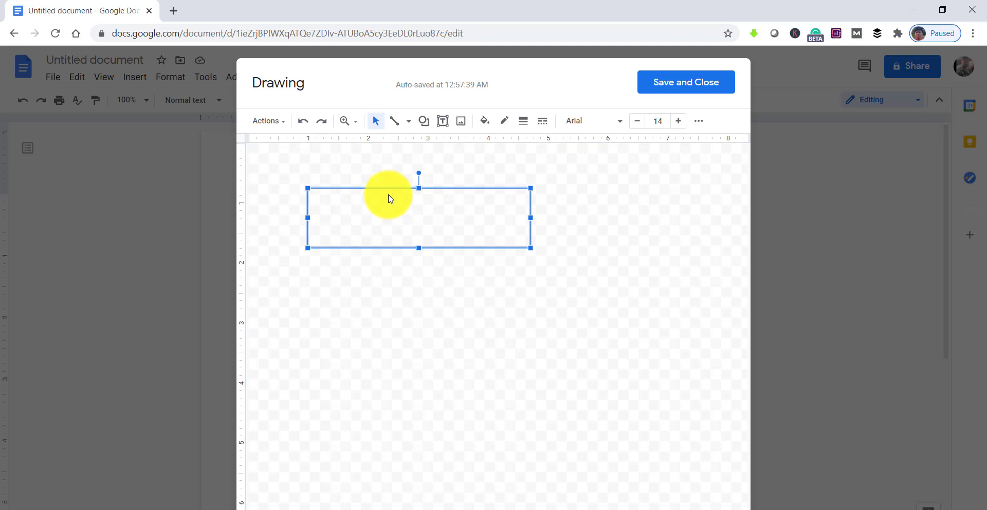
{"action": "key", "text": "Escape"}
{"action": "left_click", "coordinate": [390, 199]}
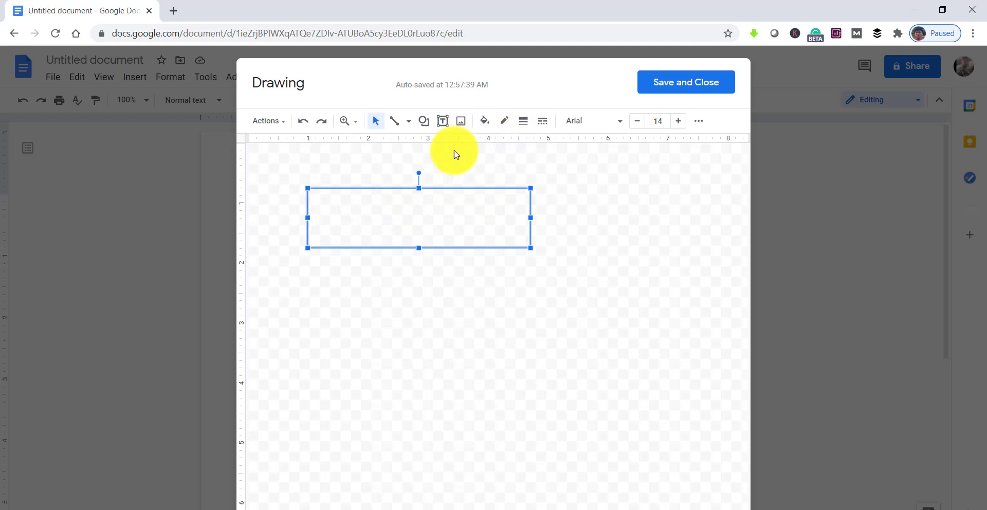
Give the text box a red, thicker, solid border, then save and close the drawing.
{"action": "left_click", "coordinate": [505, 123]}
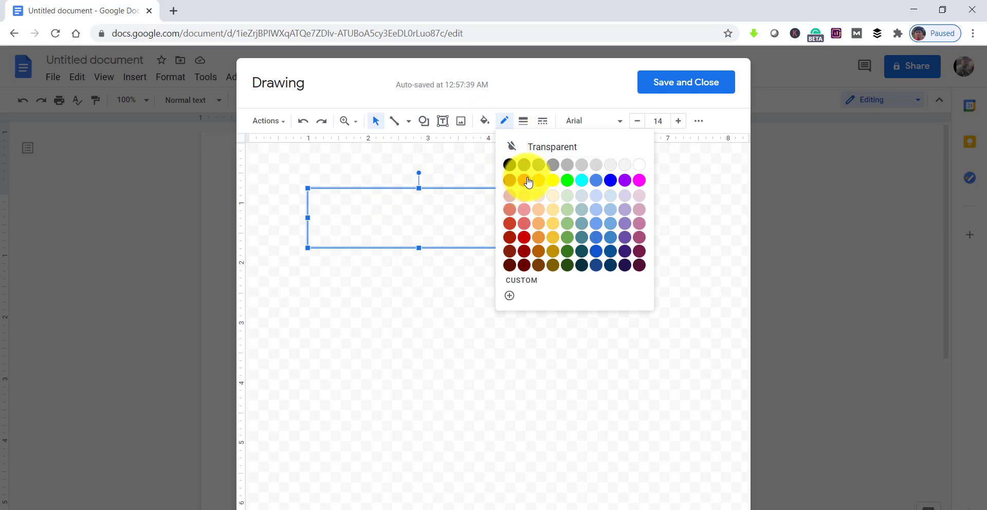
{"action": "left_click", "coordinate": [524, 180]}
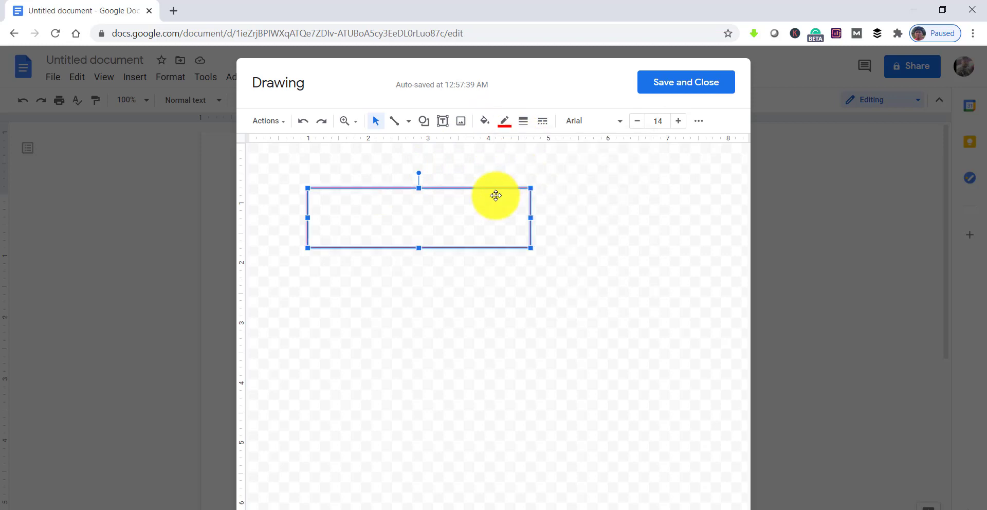
{"action": "left_click", "coordinate": [524, 123]}
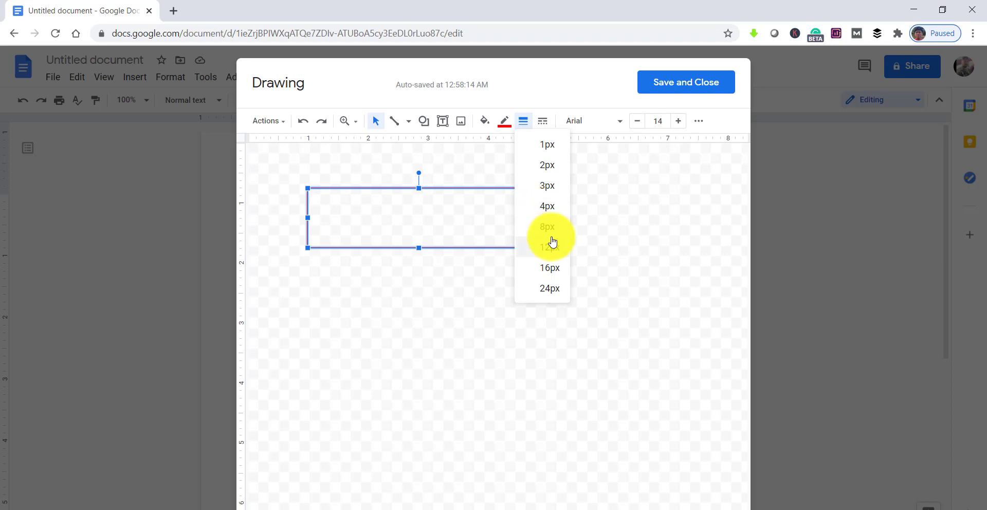
{"action": "left_click", "coordinate": [547, 206]}
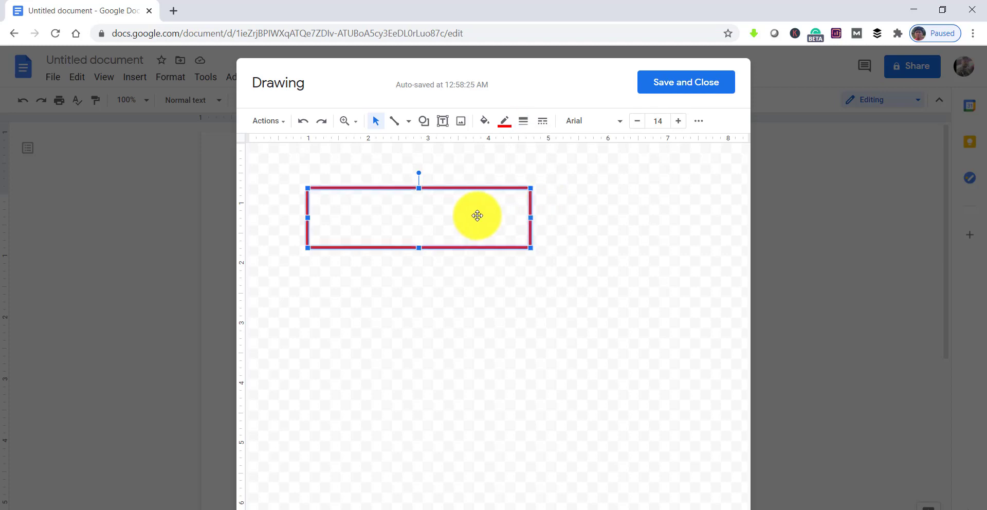
{"action": "left_click", "coordinate": [543, 124]}
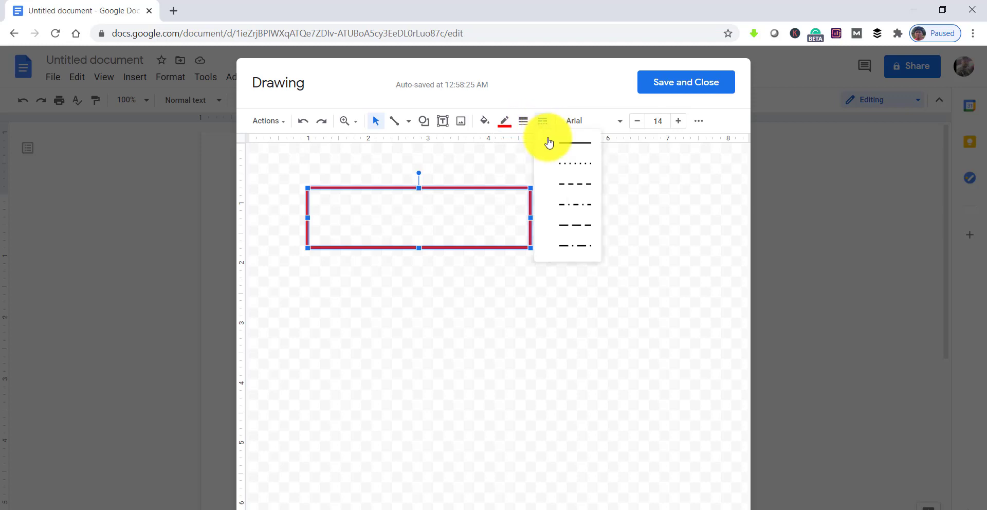
{"action": "left_click", "coordinate": [568, 185]}
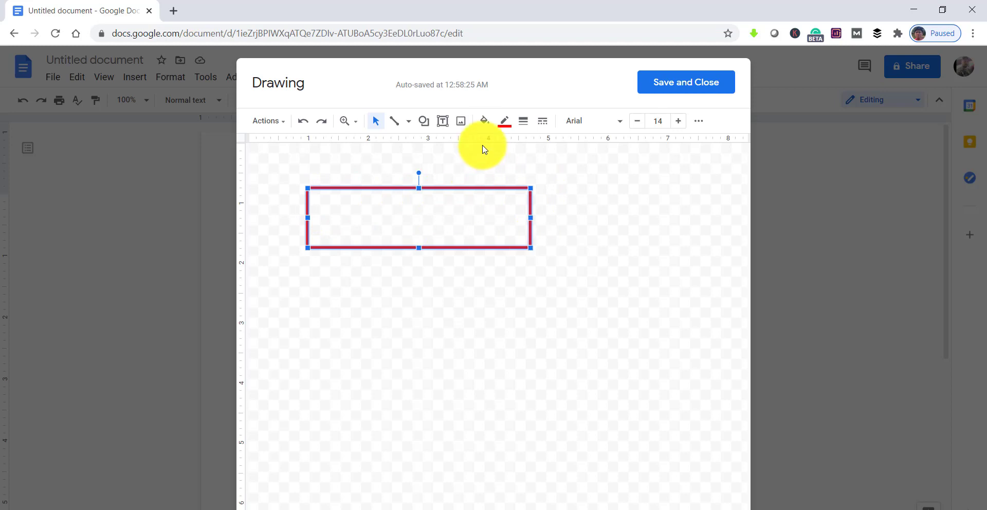
{"action": "left_click", "coordinate": [687, 88]}
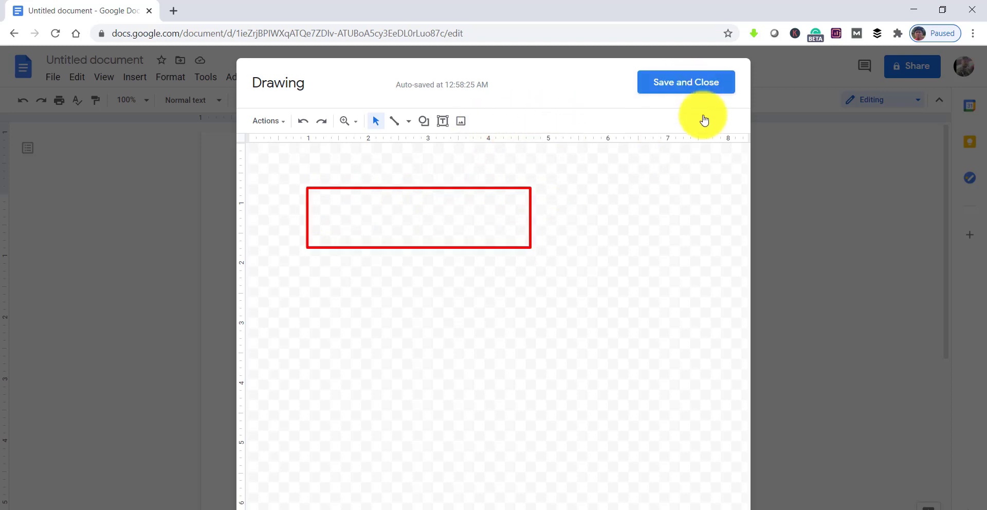
{"action": "left_click", "coordinate": [331, 232]}
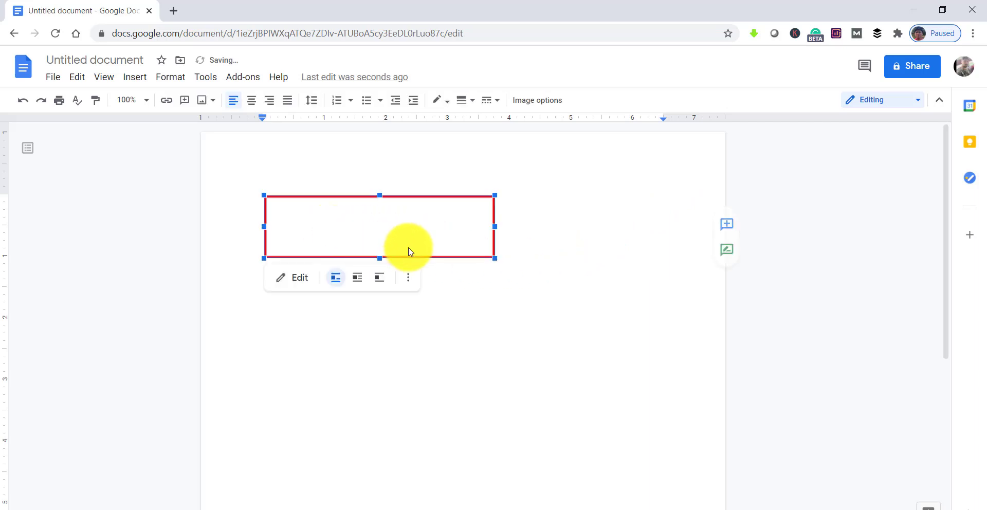
{"action": "left_click", "coordinate": [523, 238]}
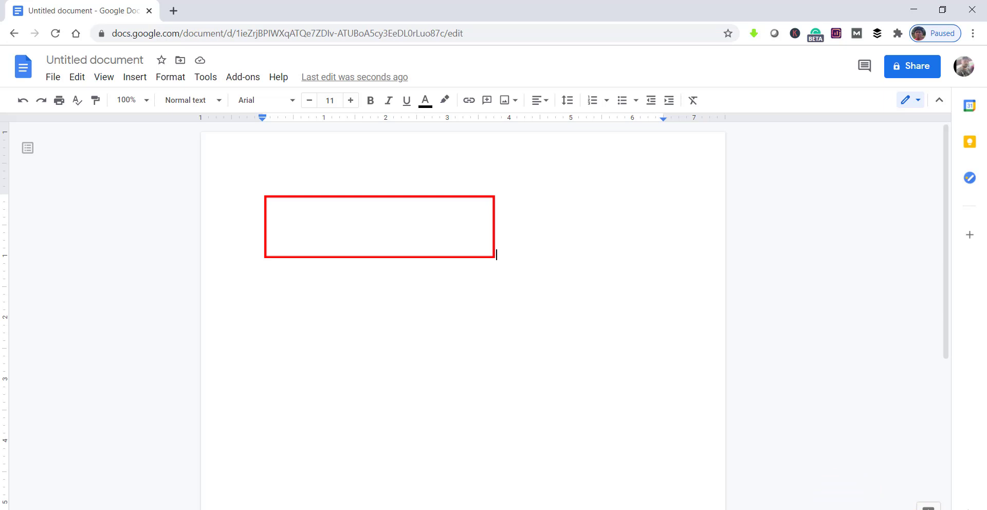
{"action": "scroll", "coordinate": [849, 501], "scroll_direction": "down", "scroll_amount": 1}
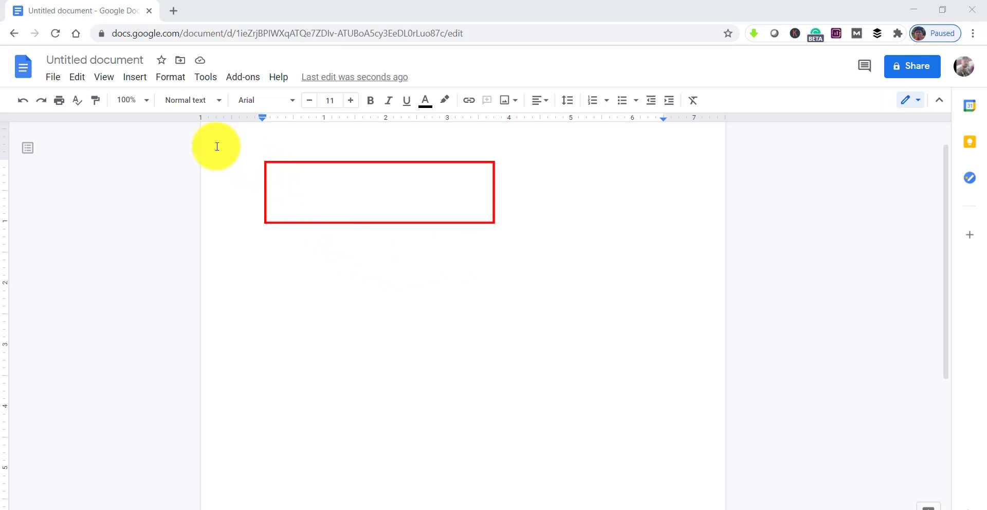
Insert a 1 x 1 table on the line below the red-bordered drawing.
{"action": "left_click", "coordinate": [273, 254]}
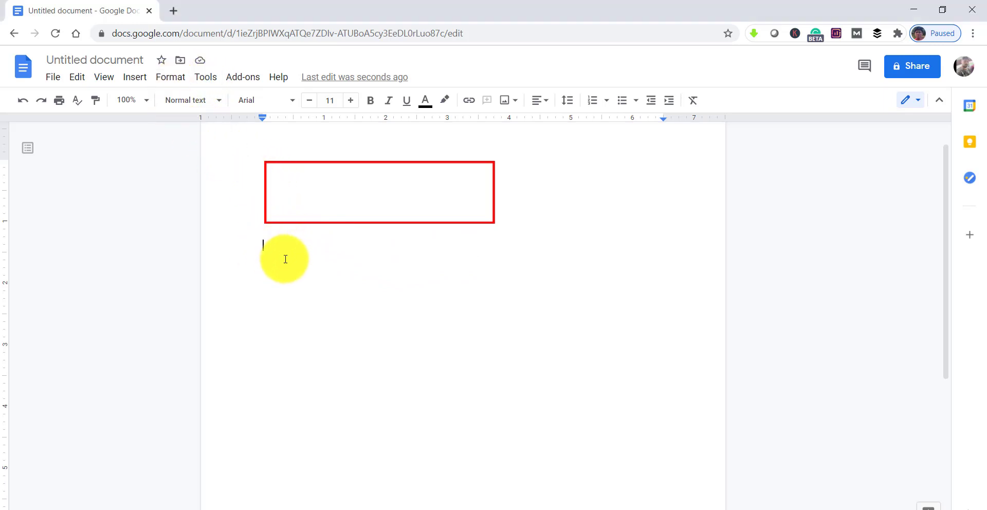
{"action": "left_click", "coordinate": [136, 78]}
{"action": "mouse_move", "coordinate": [157, 125]}
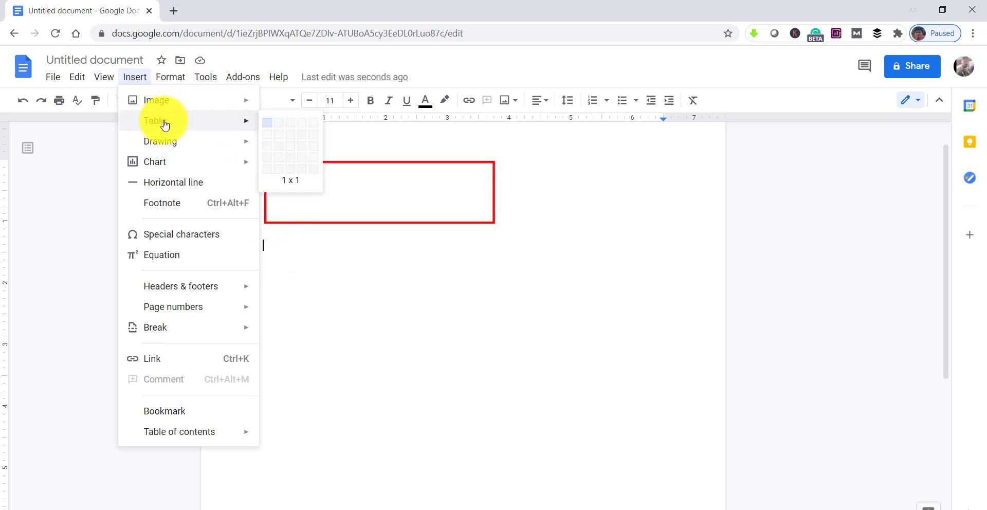
{"action": "left_click", "coordinate": [268, 127]}
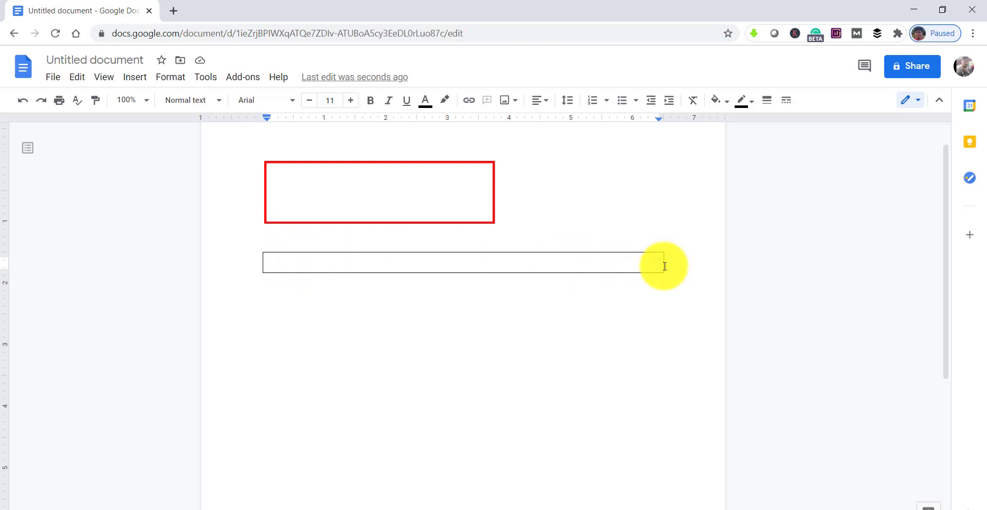
Narrow the one-cell table, make its row taller, and select all its borders.
{"action": "left_click_drag", "start_coordinate": [664, 266], "coordinate": [565, 268]}
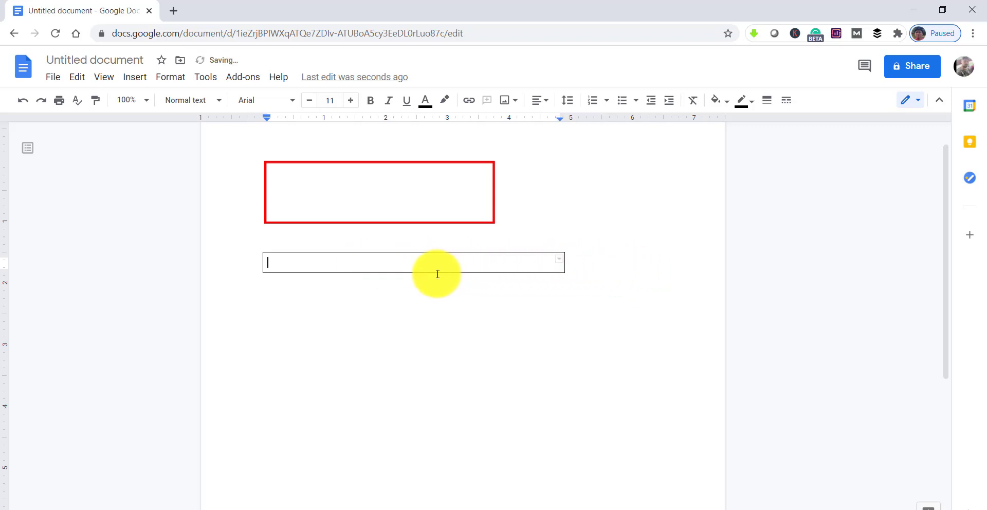
{"action": "left_click_drag", "start_coordinate": [427, 273], "coordinate": [430, 291]}
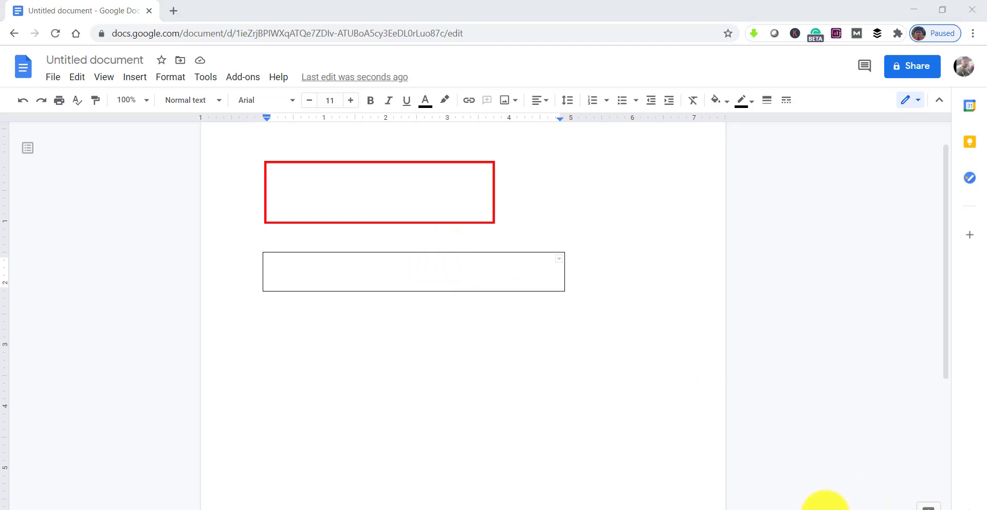
{"action": "left_click", "coordinate": [452, 254]}
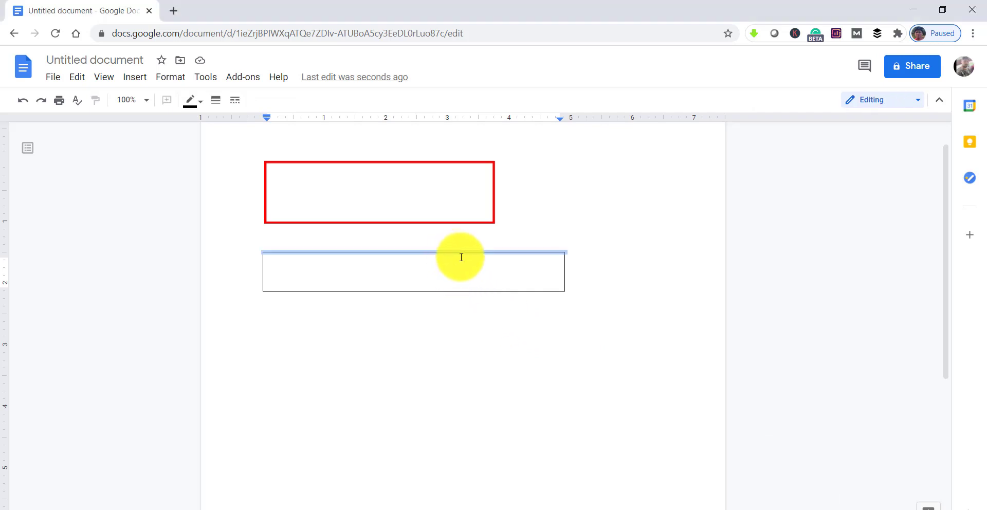
{"action": "left_click", "coordinate": [439, 291]}
{"action": "left_click", "coordinate": [481, 252]}
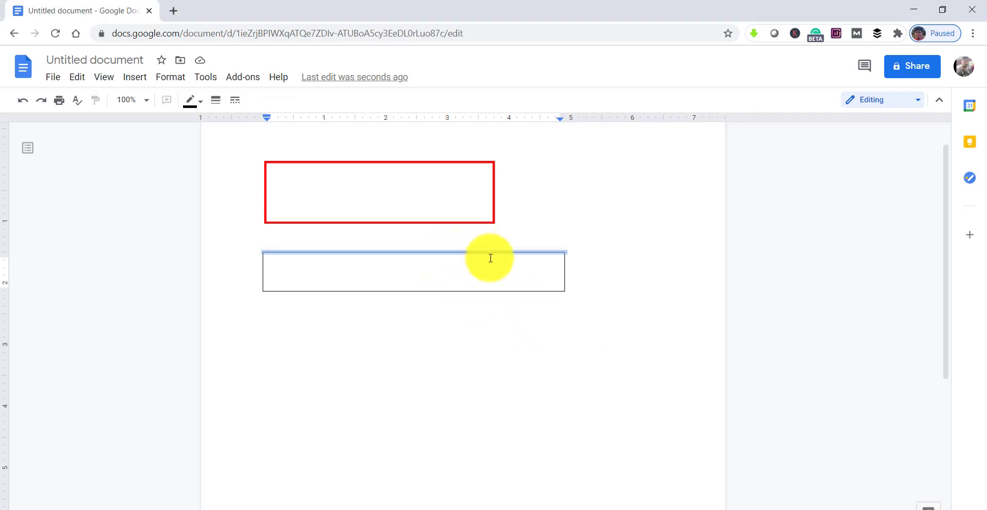
{"action": "left_click", "coordinate": [490, 271]}
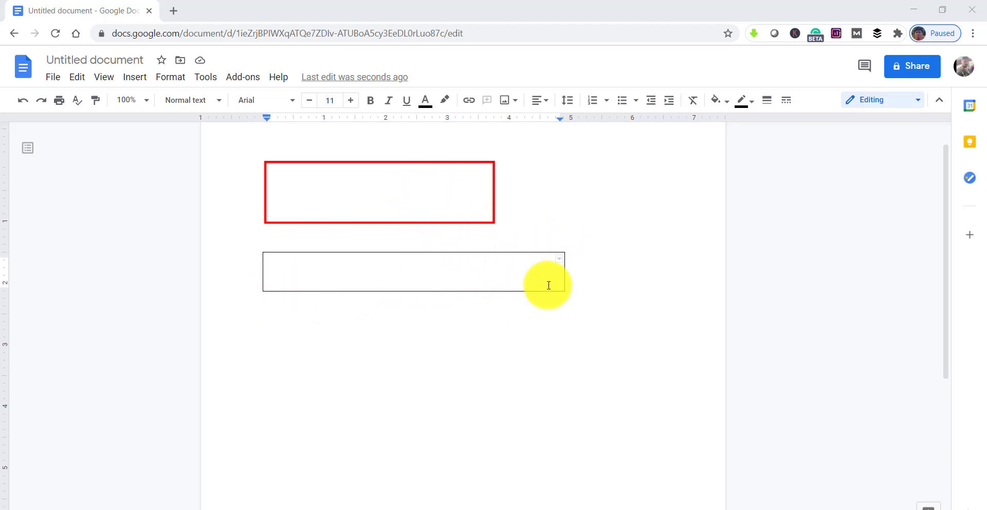
{"action": "left_click", "coordinate": [311, 253]}
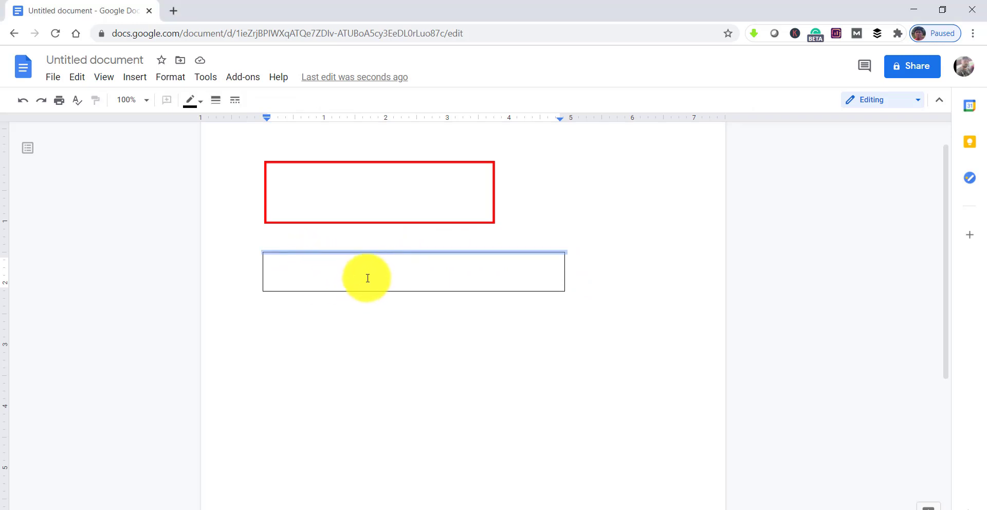
{"action": "left_click", "coordinate": [330, 281]}
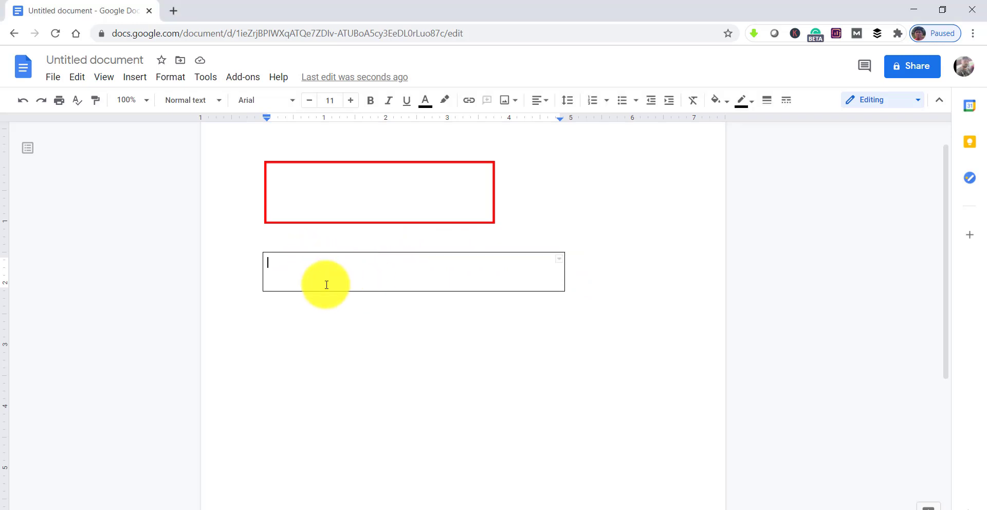
{"action": "left_click", "coordinate": [561, 264]}
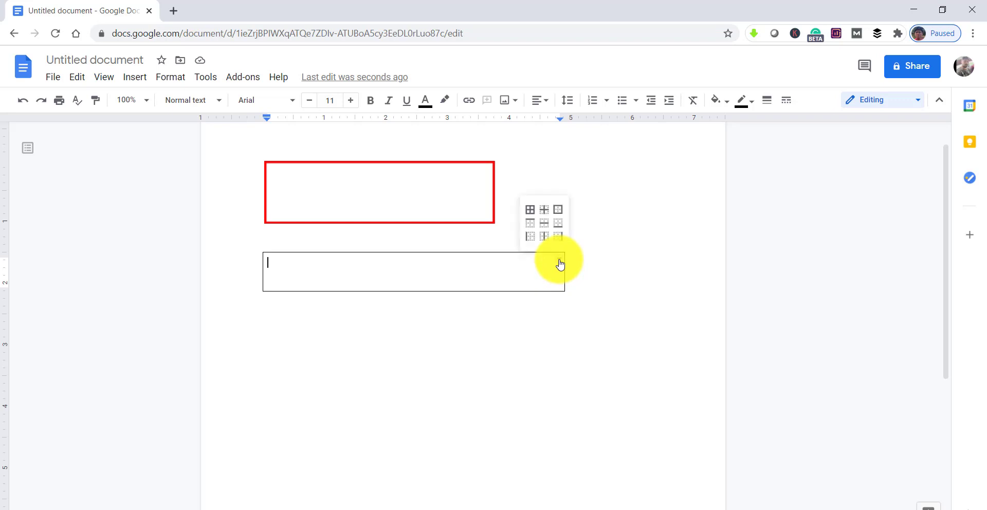
{"action": "left_click", "coordinate": [531, 212]}
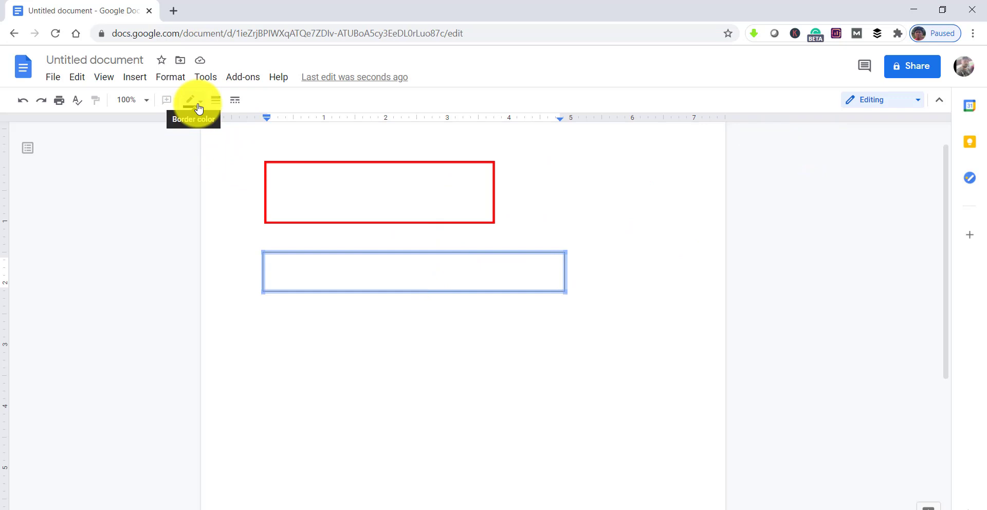
Set the table border color to red and its width to 3pt.
{"action": "left_click", "coordinate": [194, 109]}
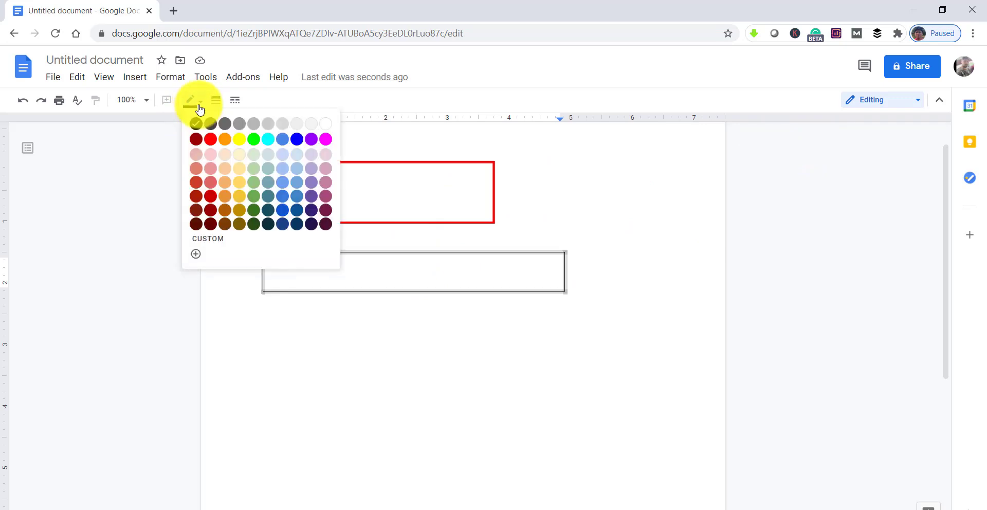
{"action": "left_click", "coordinate": [210, 139]}
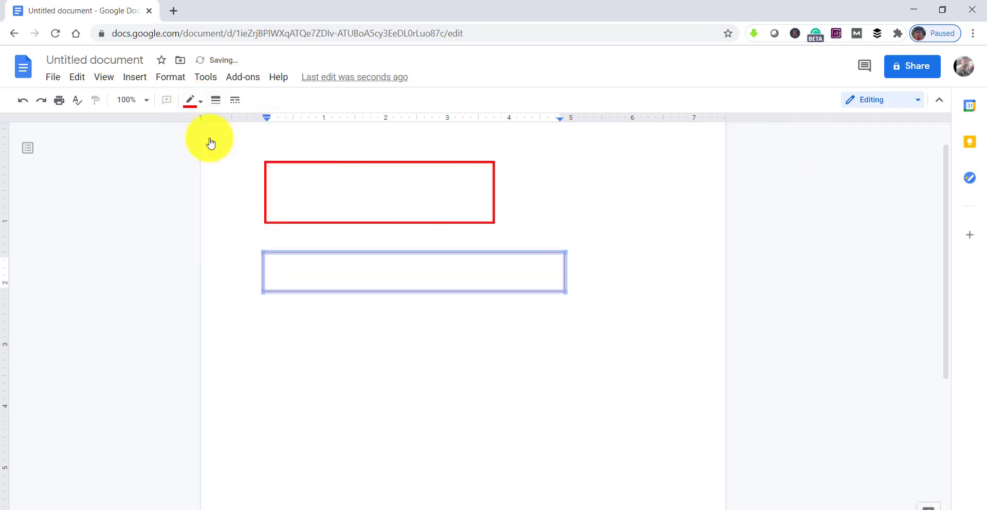
{"action": "left_click", "coordinate": [217, 101]}
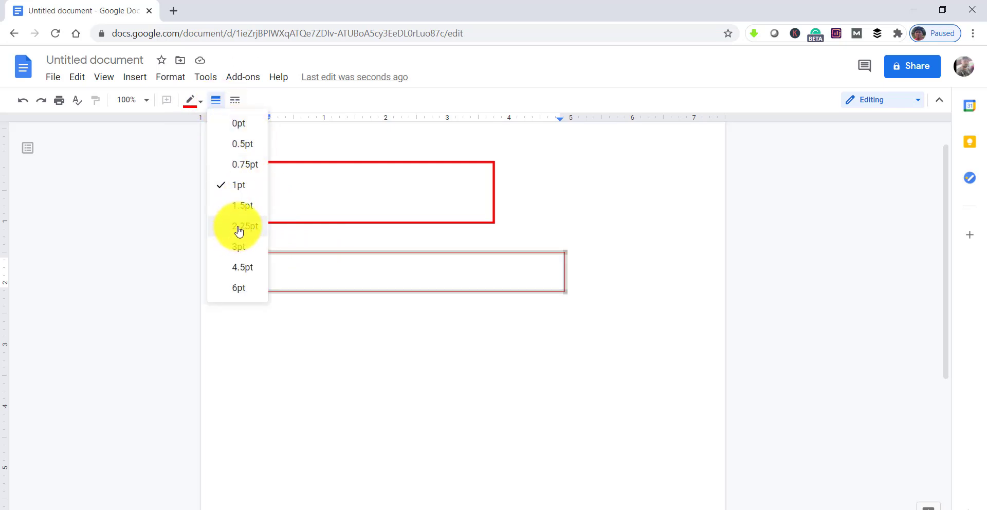
{"action": "left_click", "coordinate": [238, 249]}
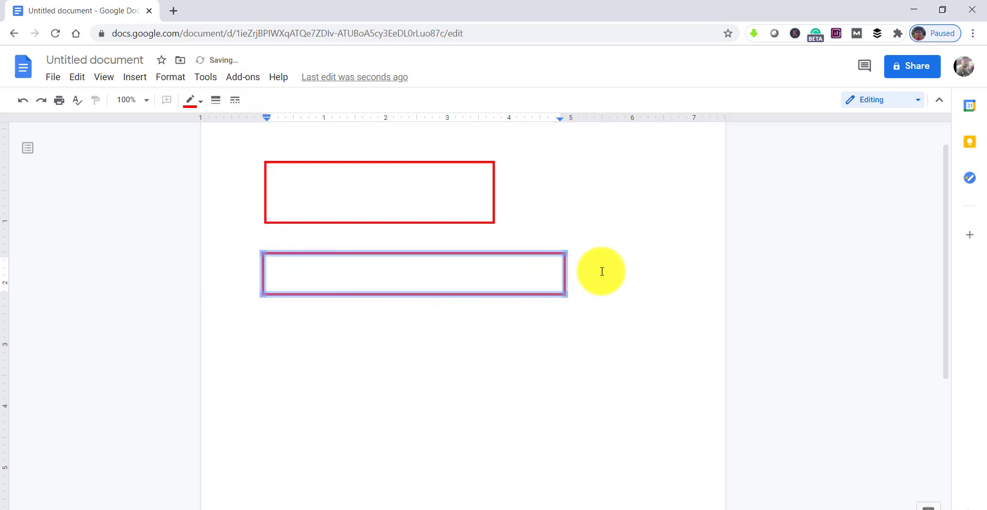
{"action": "left_click", "coordinate": [436, 283]}
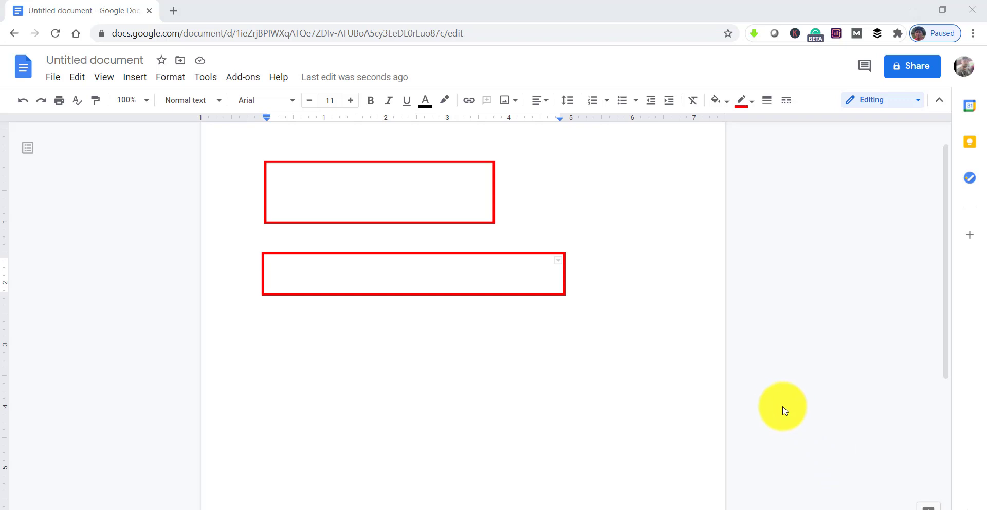
Place the cursor on the blank line below both red boxes and show Insert > Drawing.
{"action": "left_click", "coordinate": [670, 349]}
{"action": "scroll", "coordinate": [670, 349], "scroll_direction": "down", "scroll_amount": 1}
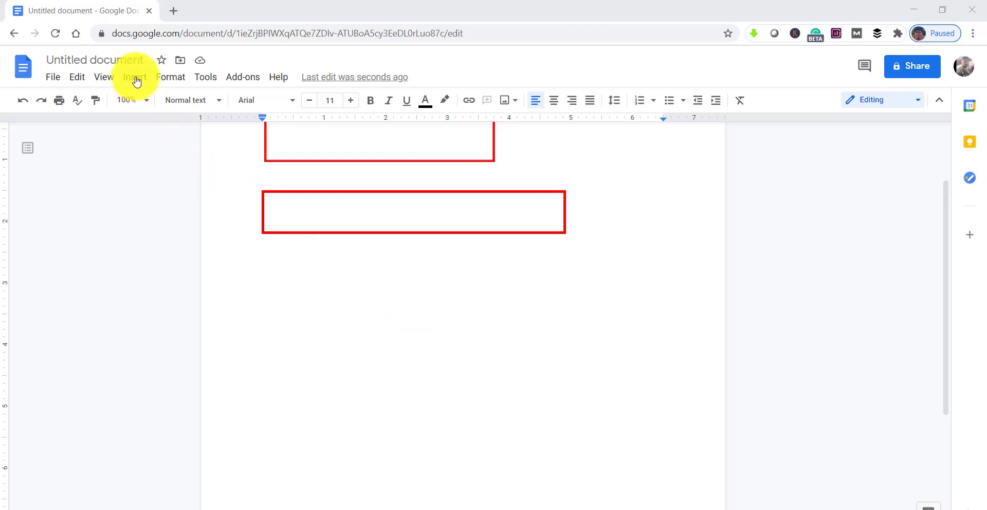
{"action": "left_click", "coordinate": [291, 280]}
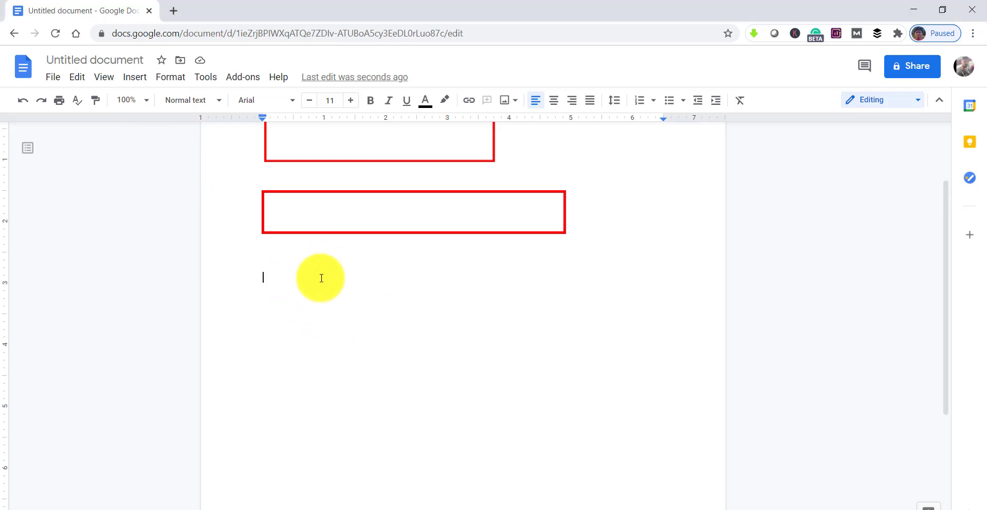
{"action": "left_click", "coordinate": [133, 80]}
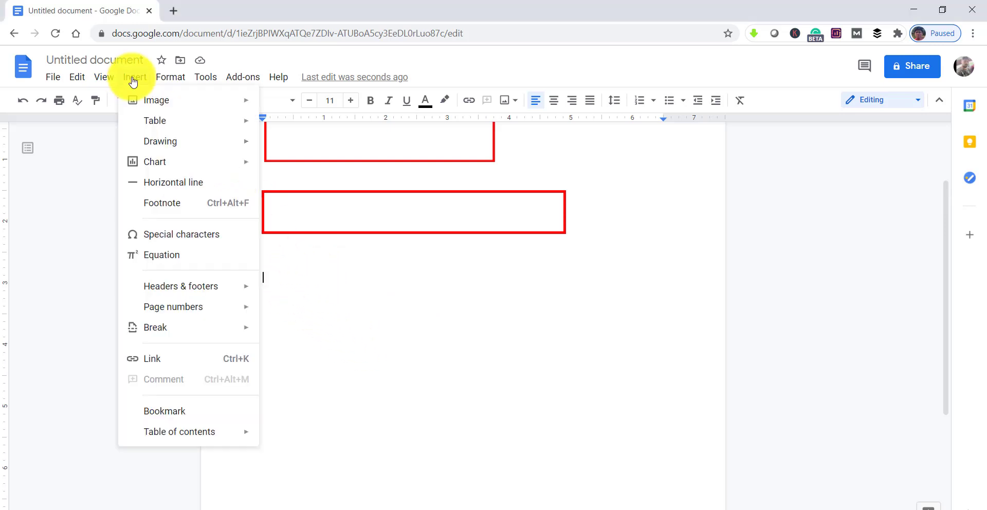
{"action": "mouse_move", "coordinate": [160, 147]}
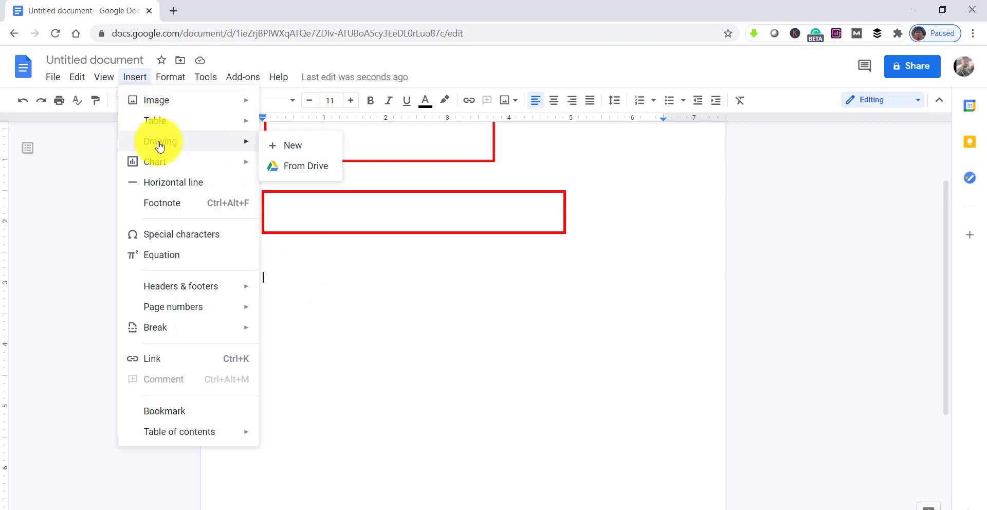
Start a new drawing and draw a rectangle shape near the top of its canvas.
{"action": "left_click", "coordinate": [292, 149]}
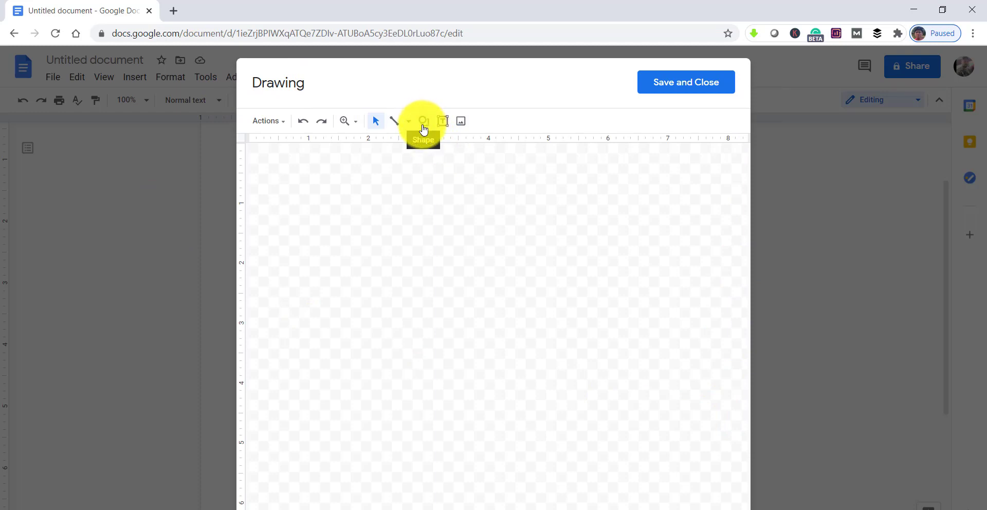
{"action": "left_click", "coordinate": [424, 124]}
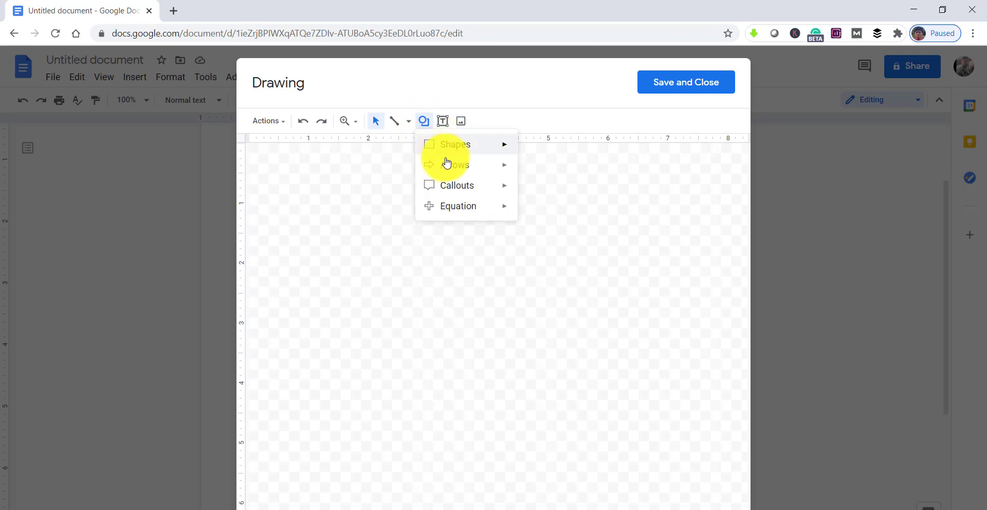
{"action": "mouse_move", "coordinate": [455, 148]}
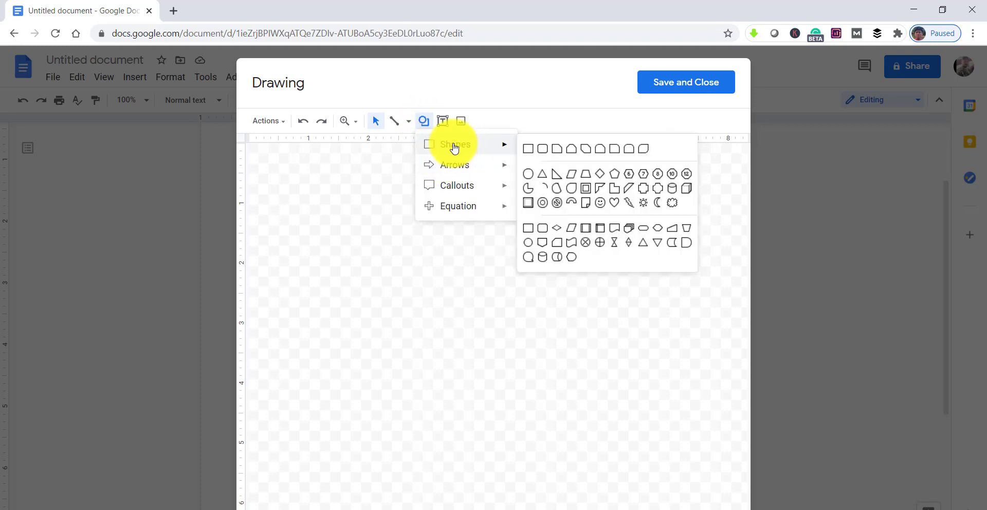
{"action": "left_click", "coordinate": [528, 149]}
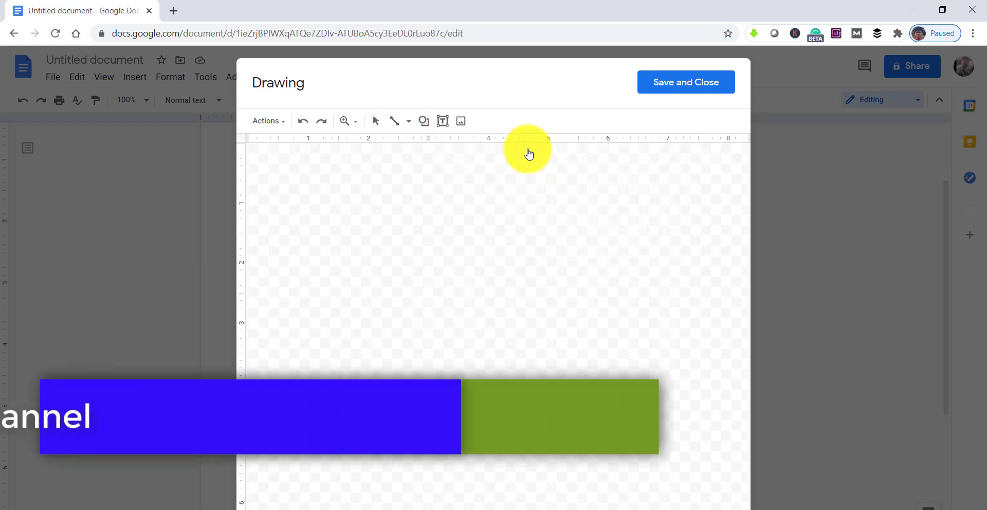
{"action": "left_click_drag", "start_coordinate": [329, 182], "coordinate": [544, 239]}
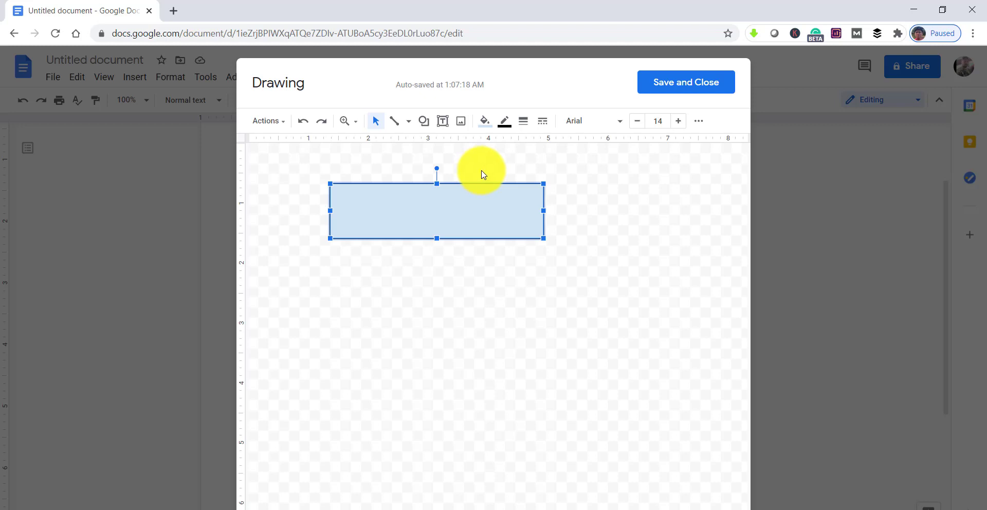
Make the rectangle's border green with a thick weight.
{"action": "left_click", "coordinate": [505, 127]}
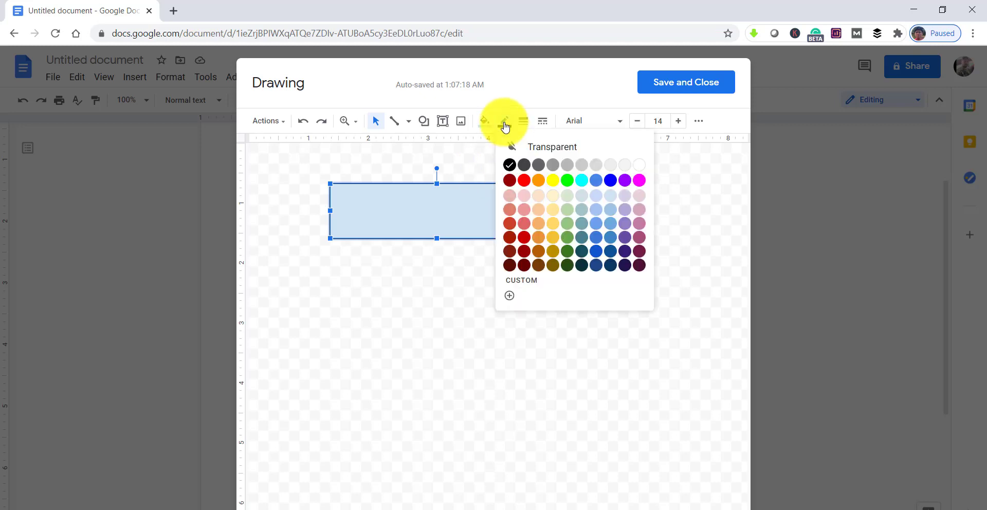
{"action": "left_click", "coordinate": [568, 181]}
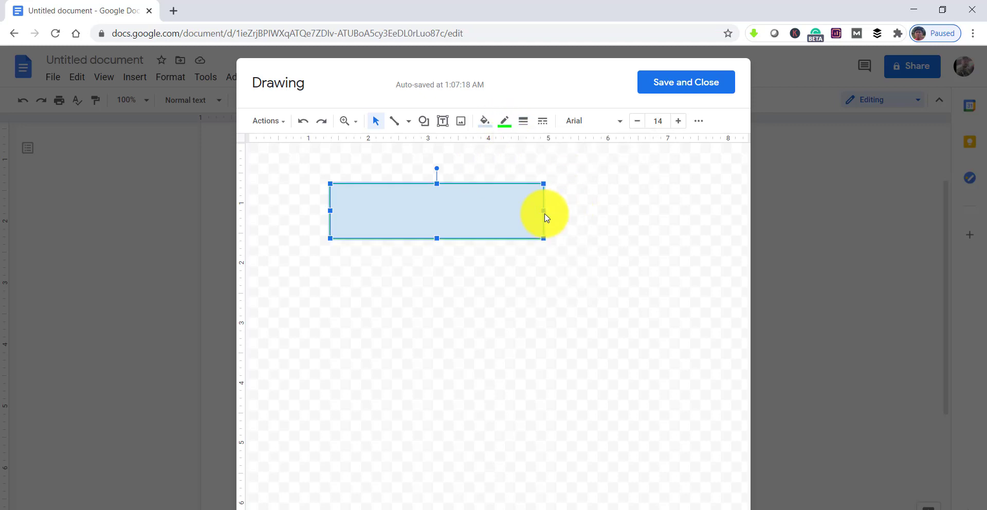
{"action": "left_click", "coordinate": [523, 126]}
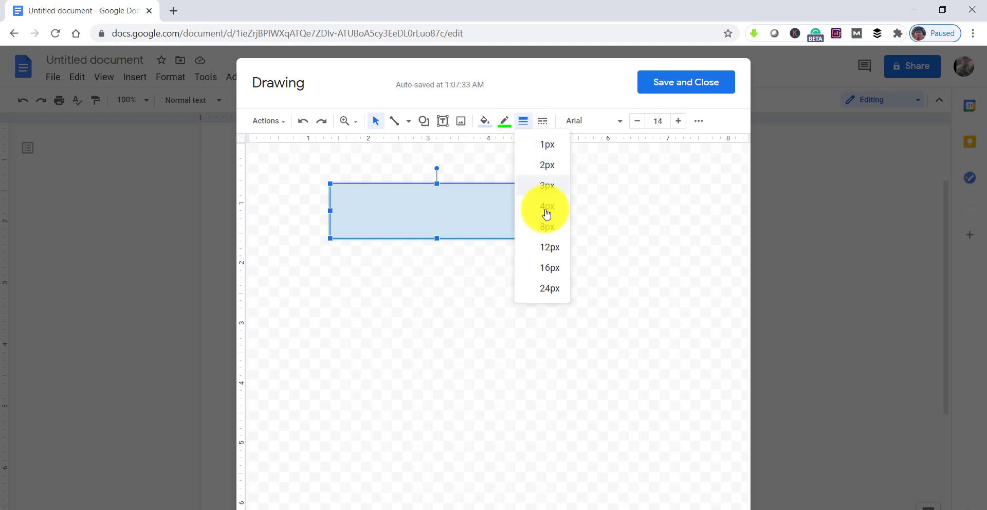
{"action": "left_click", "coordinate": [546, 227]}
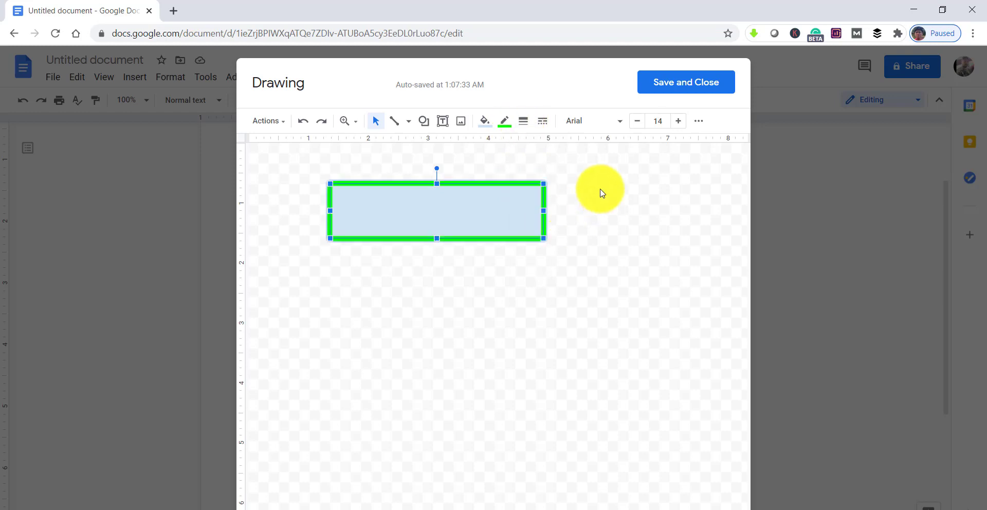
Try a dashed border dash on the rectangle, then revert it to solid.
{"action": "left_click", "coordinate": [541, 123]}
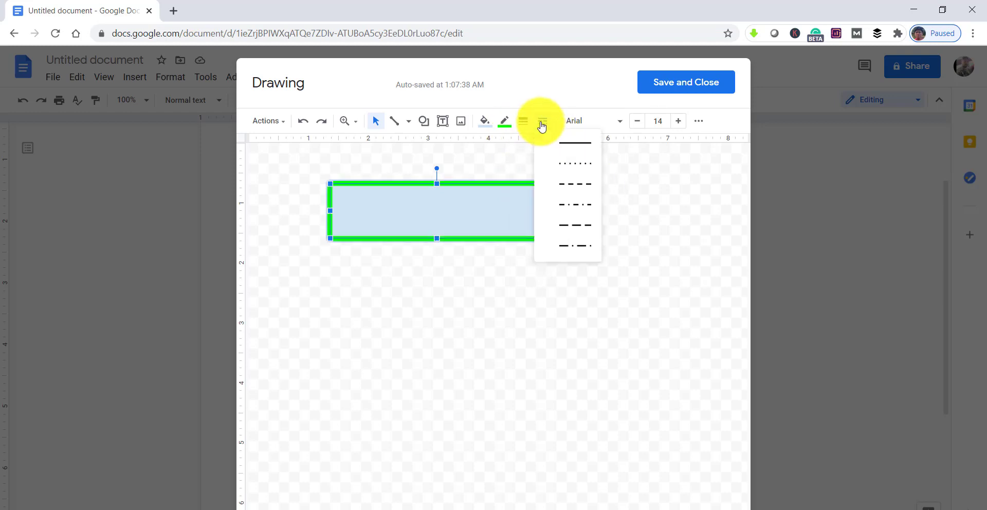
{"action": "left_click", "coordinate": [573, 185]}
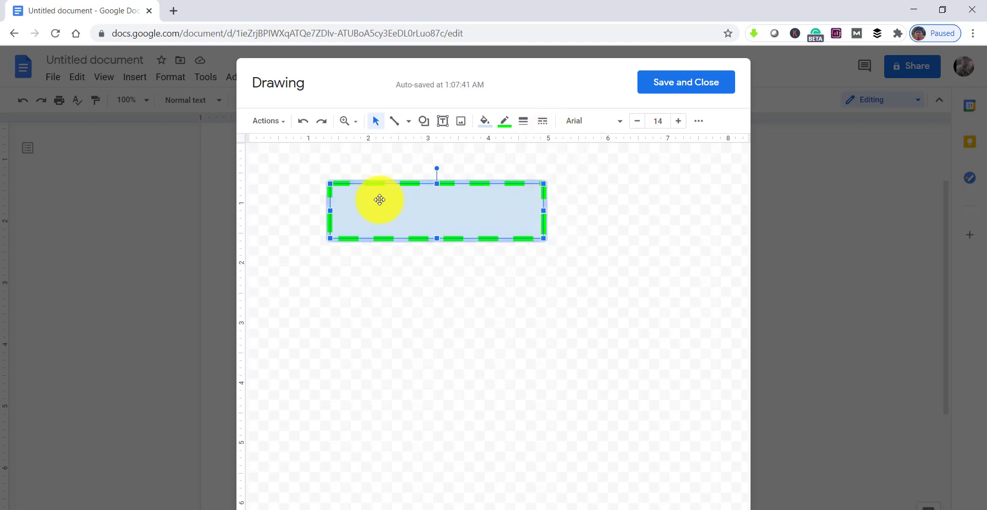
{"action": "left_click", "coordinate": [571, 229]}
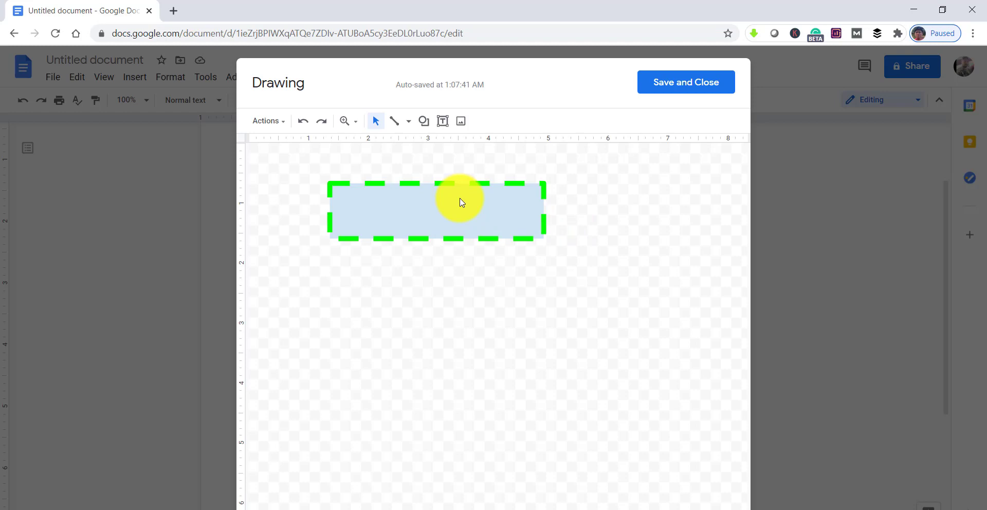
{"action": "left_click", "coordinate": [425, 239]}
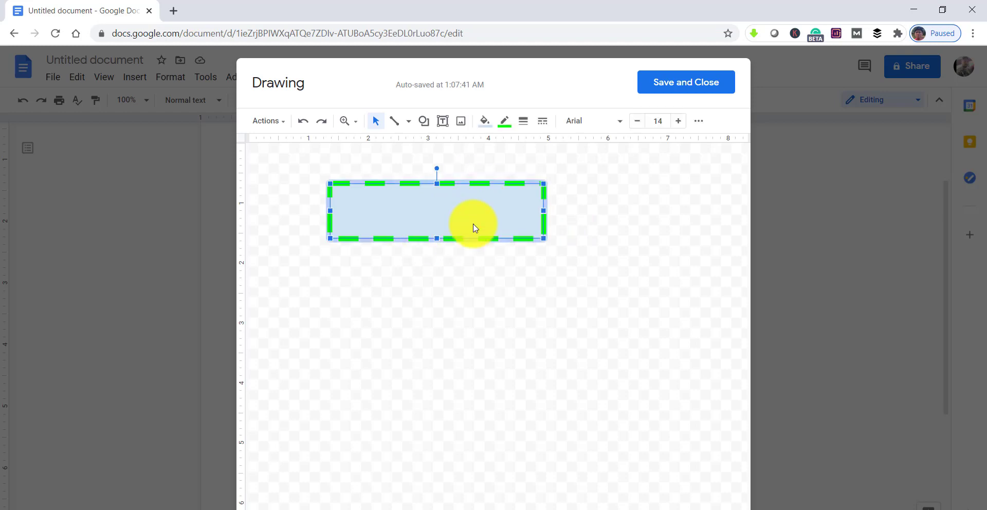
{"action": "left_click", "coordinate": [547, 126]}
{"action": "left_click", "coordinate": [569, 149]}
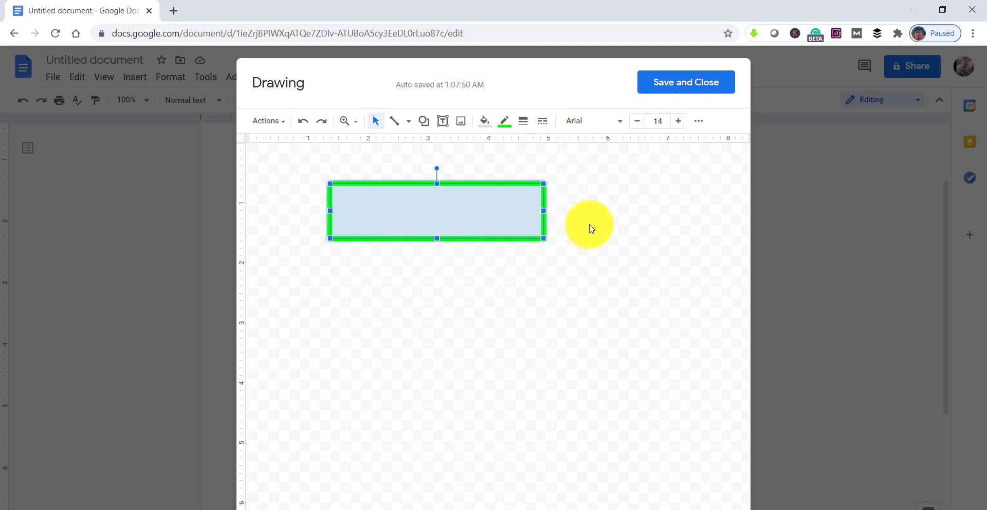
Save the light-blue, green-bordered rectangle into the page and place the cursor right after it.
{"action": "left_click", "coordinate": [677, 89]}
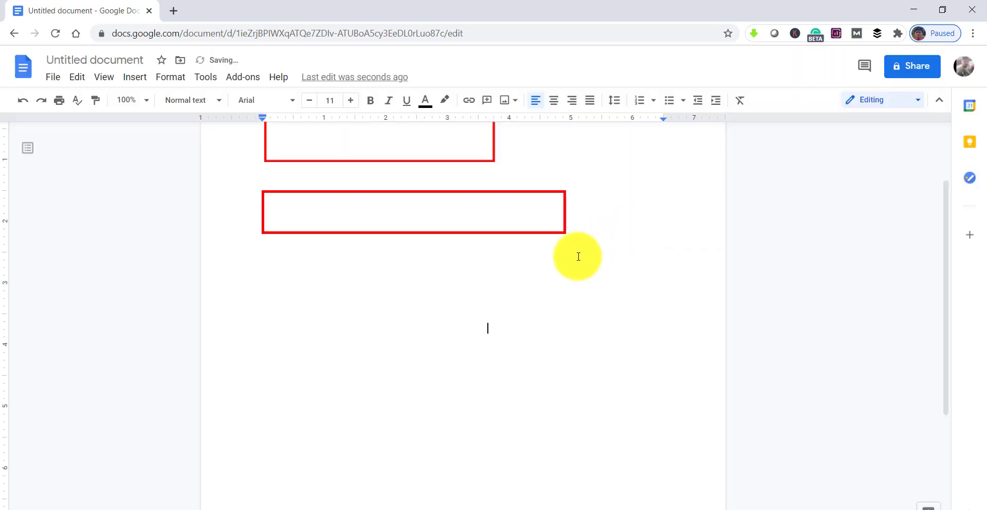
{"action": "scroll", "coordinate": [365, 304], "scroll_direction": "down", "scroll_amount": 3}
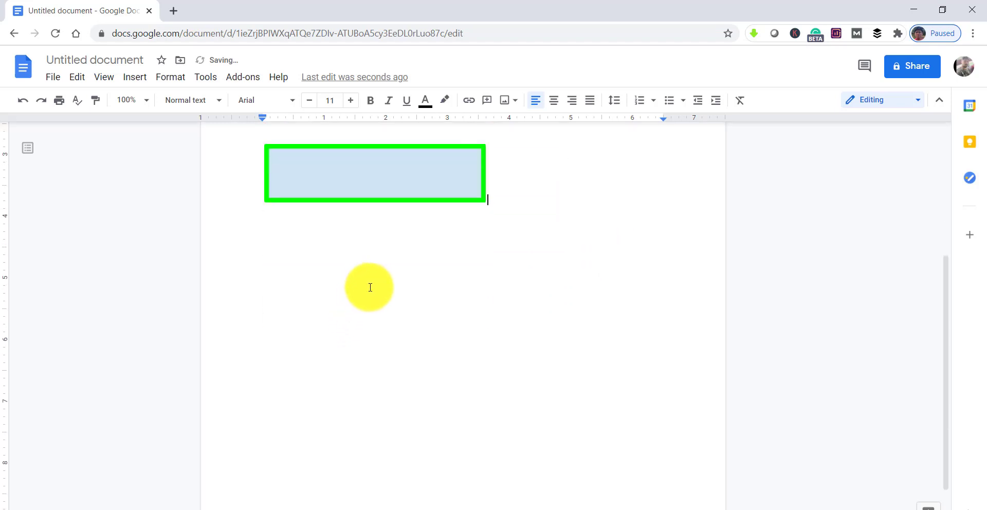
{"action": "scroll", "coordinate": [353, 264], "scroll_direction": "up", "scroll_amount": 1}
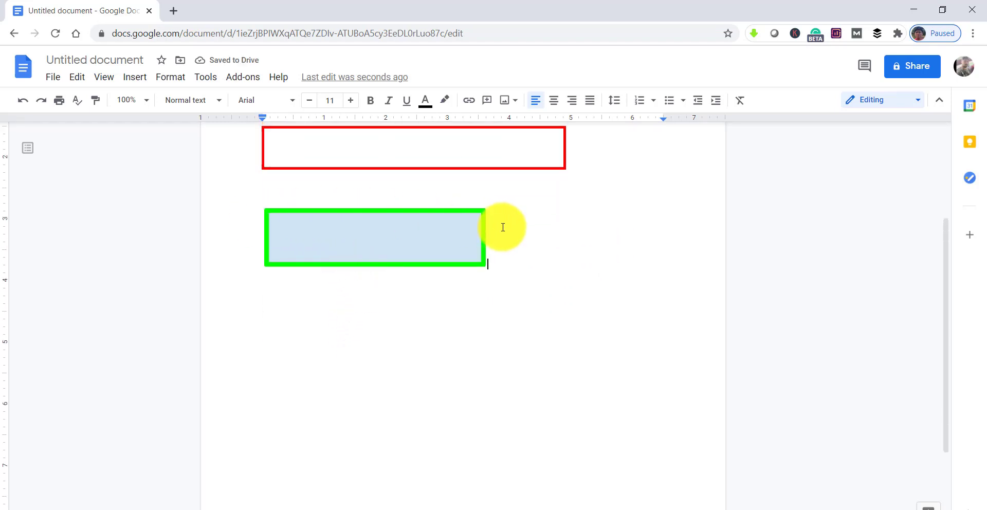
{"action": "left_click", "coordinate": [525, 214]}
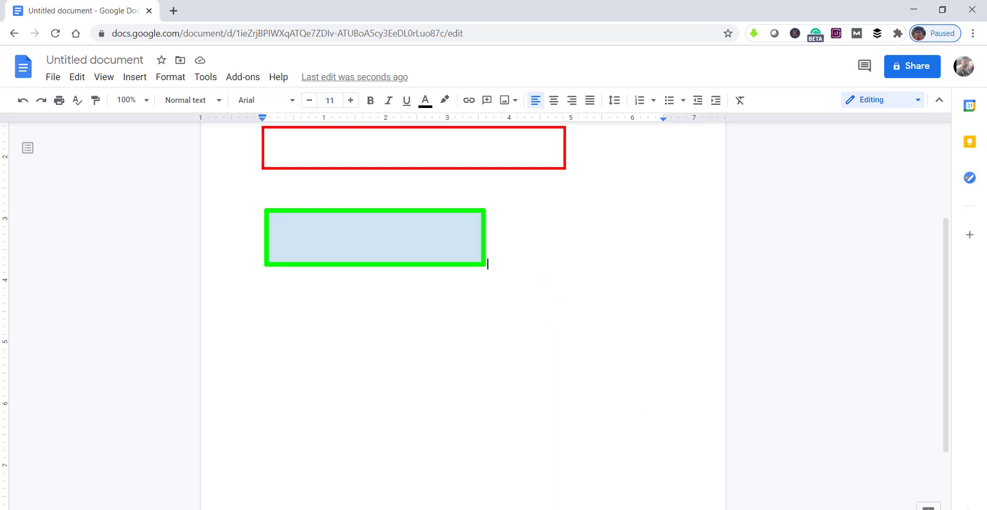
{"action": "scroll", "coordinate": [666, 409], "scroll_direction": "down", "scroll_amount": 3}
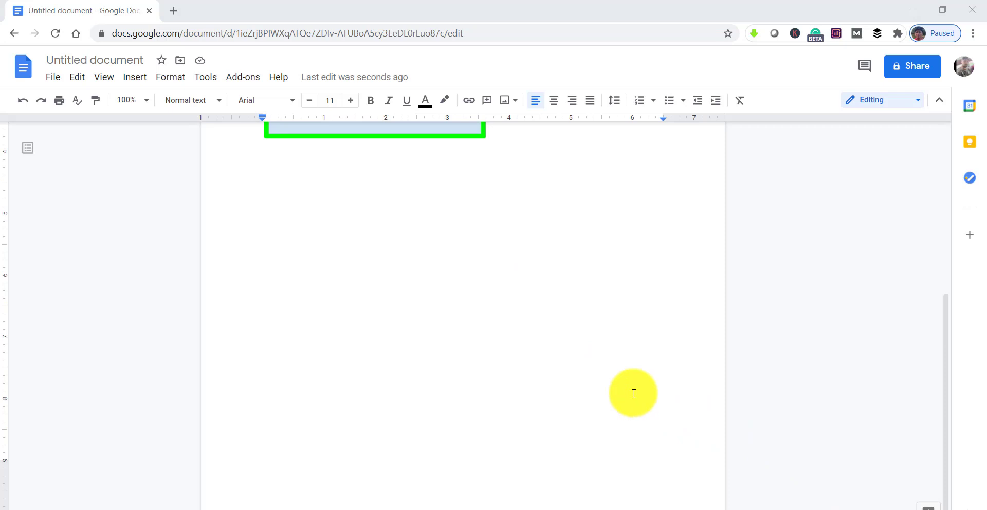
{"action": "scroll", "coordinate": [632, 393], "scroll_direction": "up", "scroll_amount": 4}
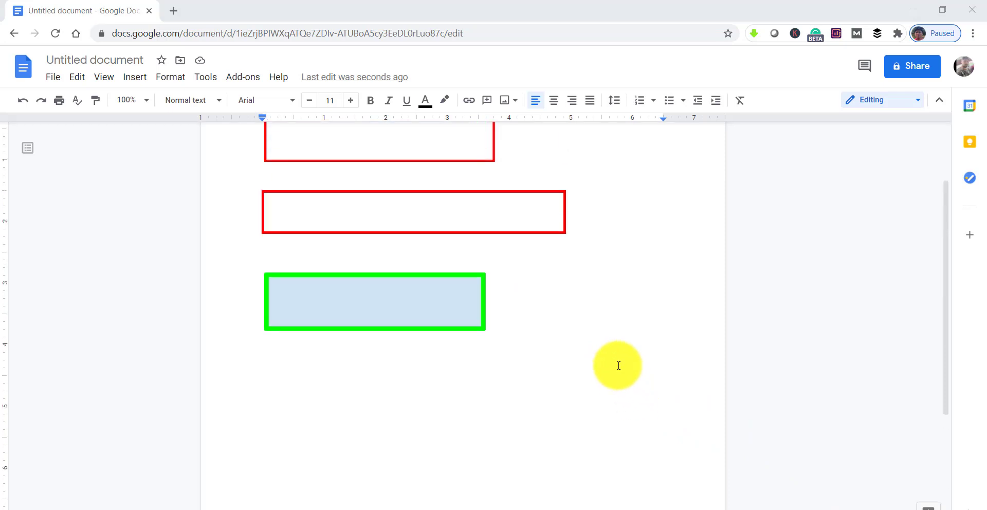